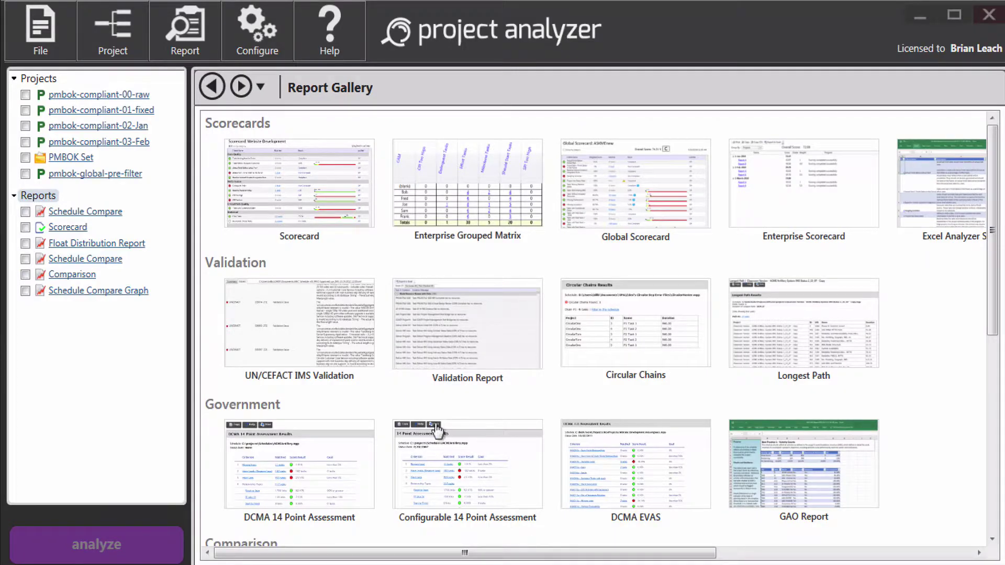
# Create a new filter in the Filter Builder and name it "Initiating Phase".
pyautogui.click(258, 46)
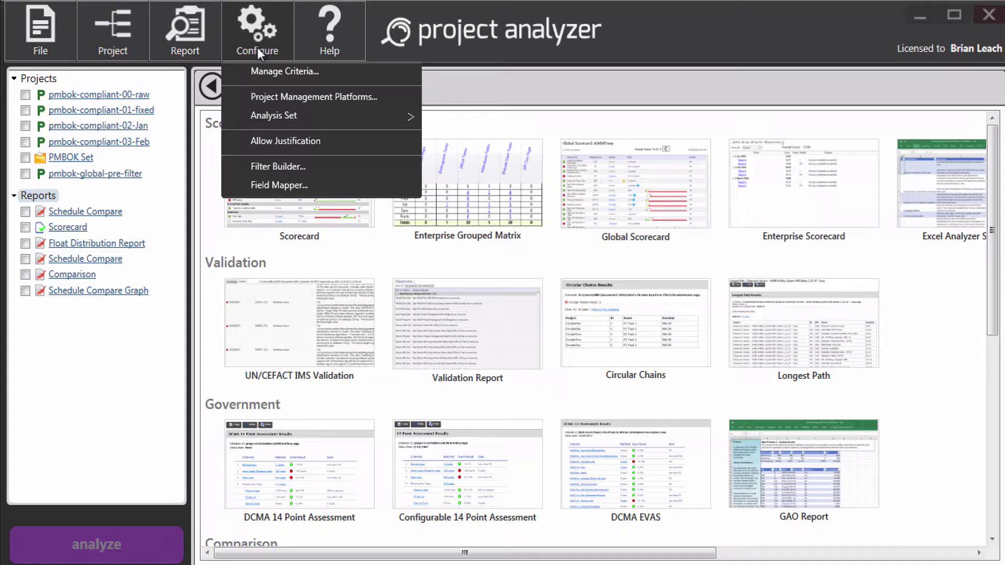
pyautogui.click(274, 171)
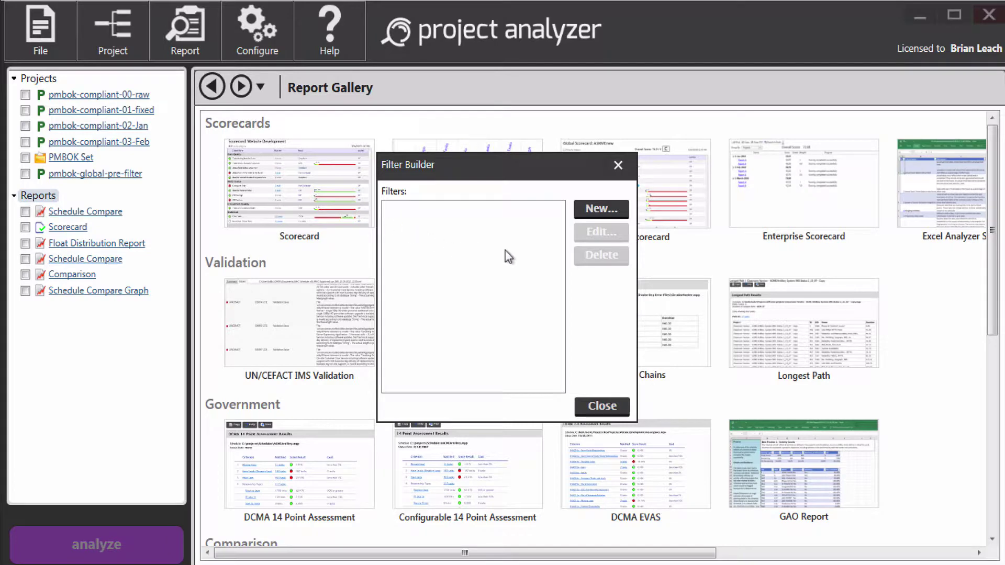
pyautogui.click(598, 210)
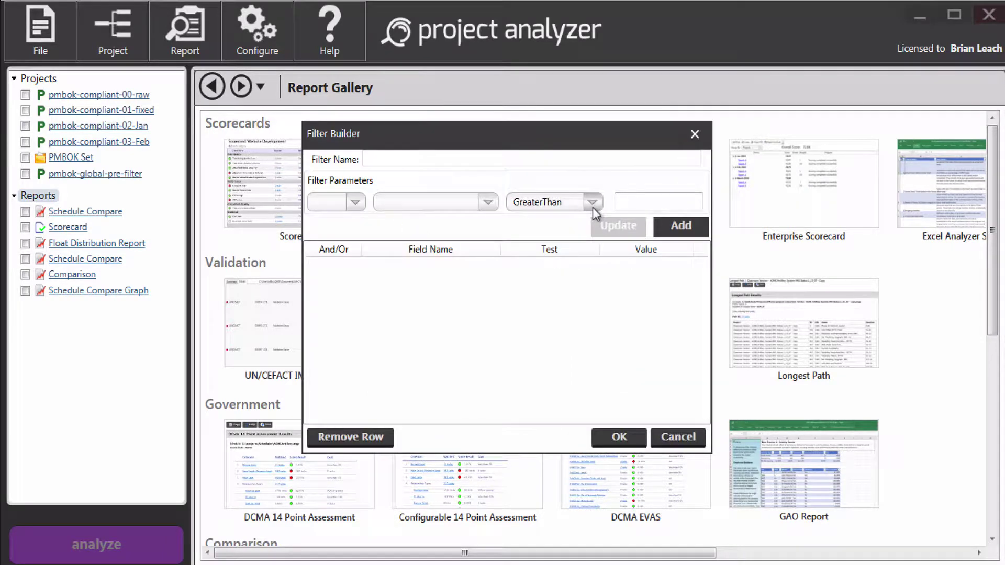
pyautogui.click(439, 160)
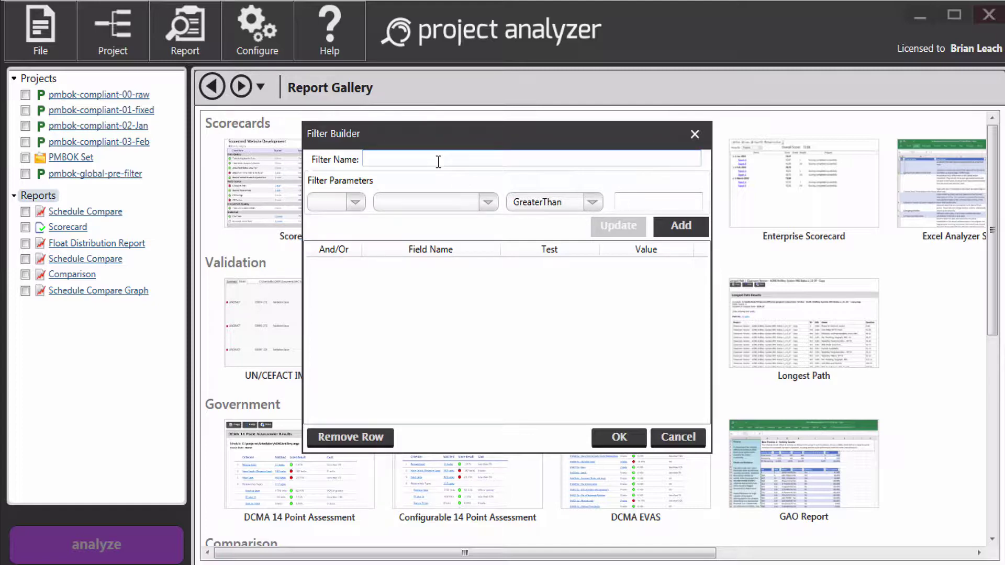
pyautogui.write('Initiating Phase')
# Add the condition WBS StartsWith "2." to the Initiating Phase filter, save it and close the Filter Builder.
pyautogui.click(439, 207)
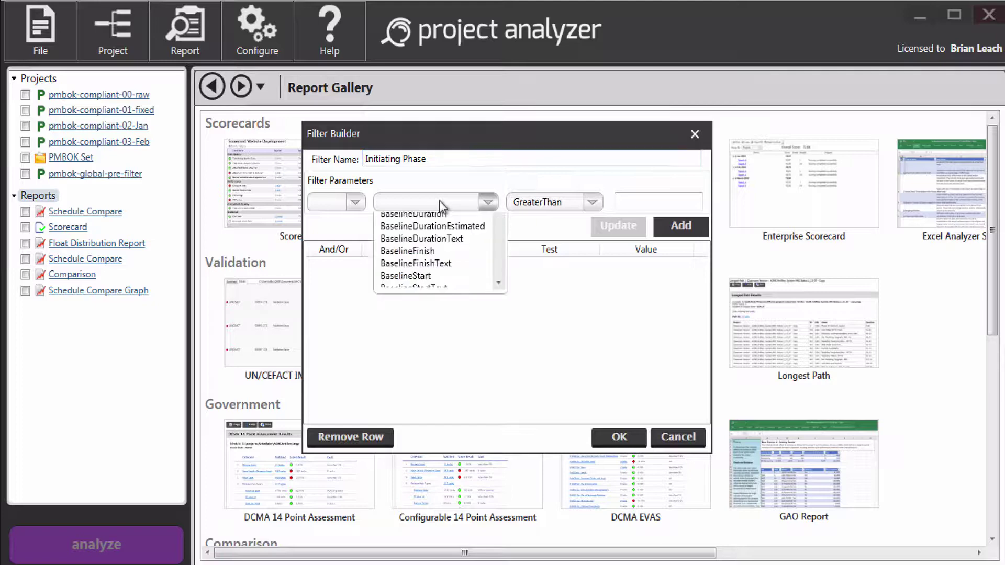
pyautogui.scroll(-20, 438, 206)
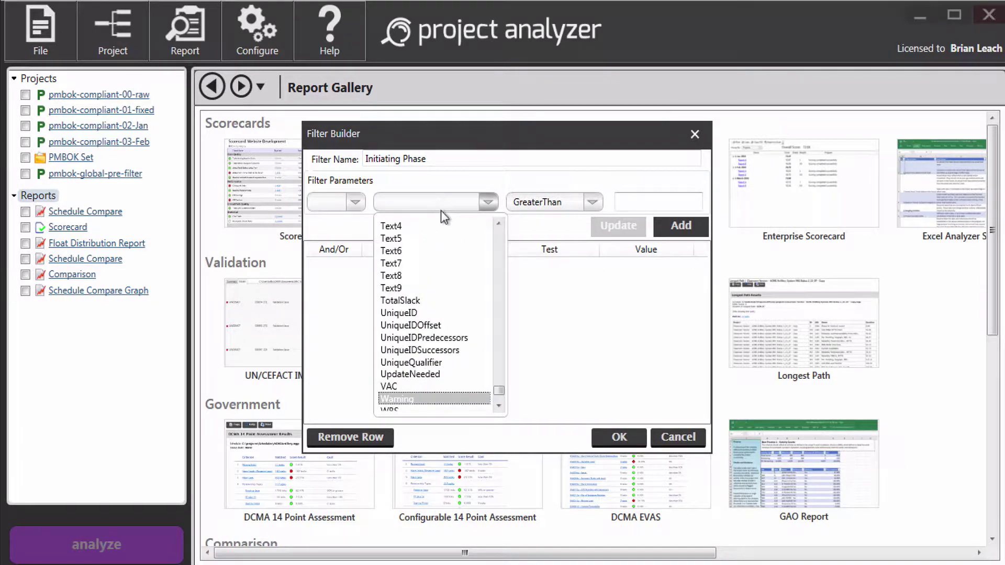
pyautogui.scroll(-2, 428, 283)
pyautogui.click(396, 335)
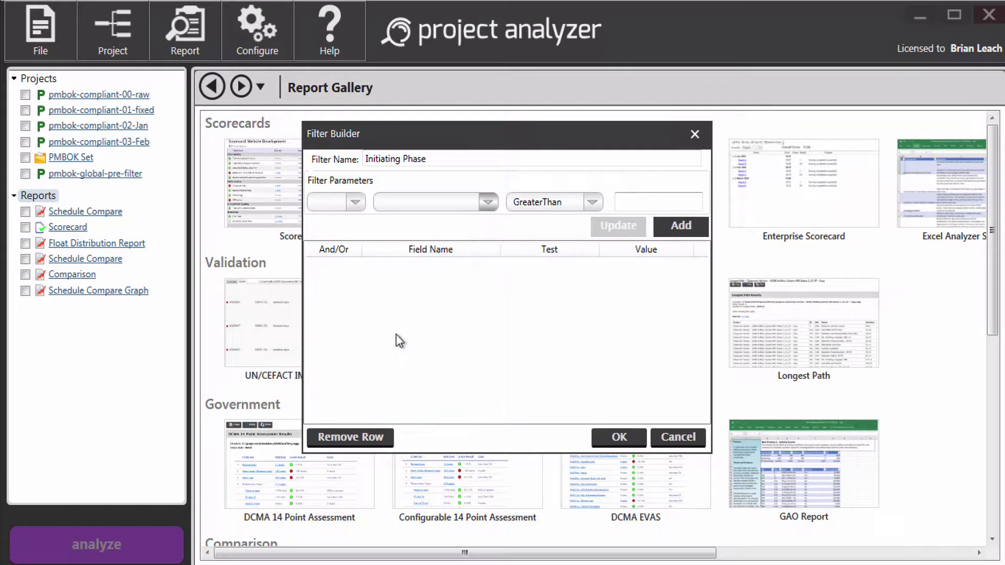
pyautogui.click(536, 200)
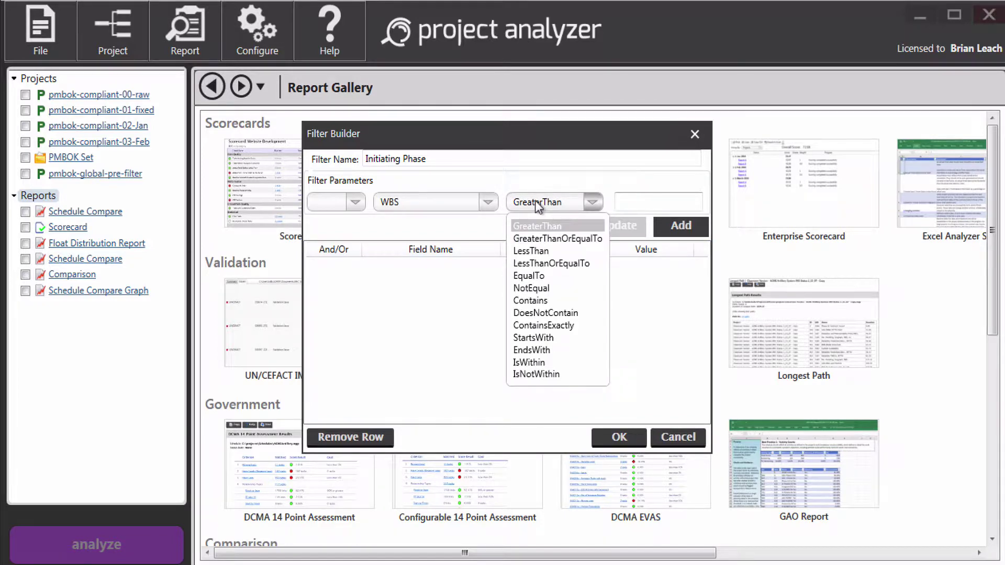
pyautogui.click(542, 337)
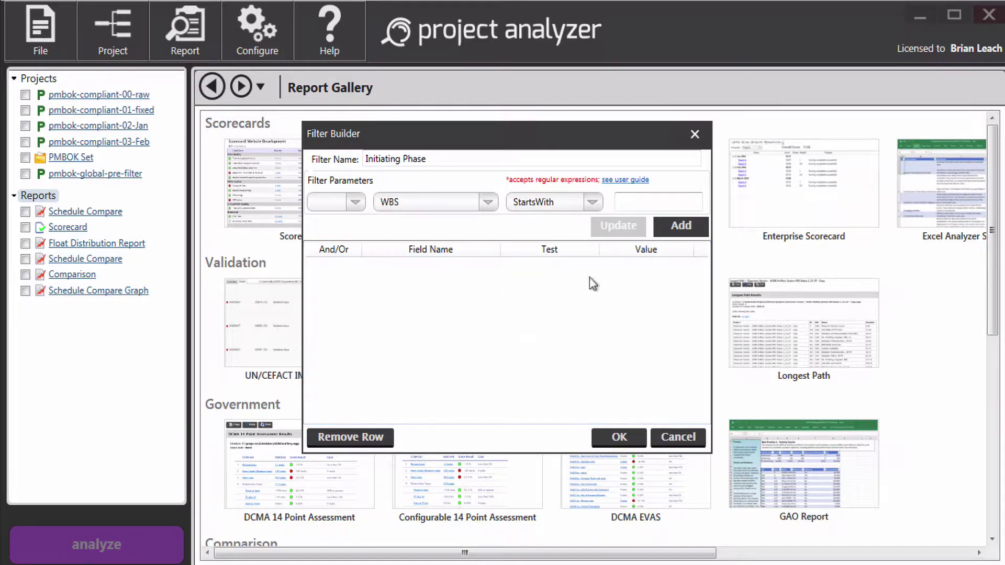
pyautogui.click(634, 202)
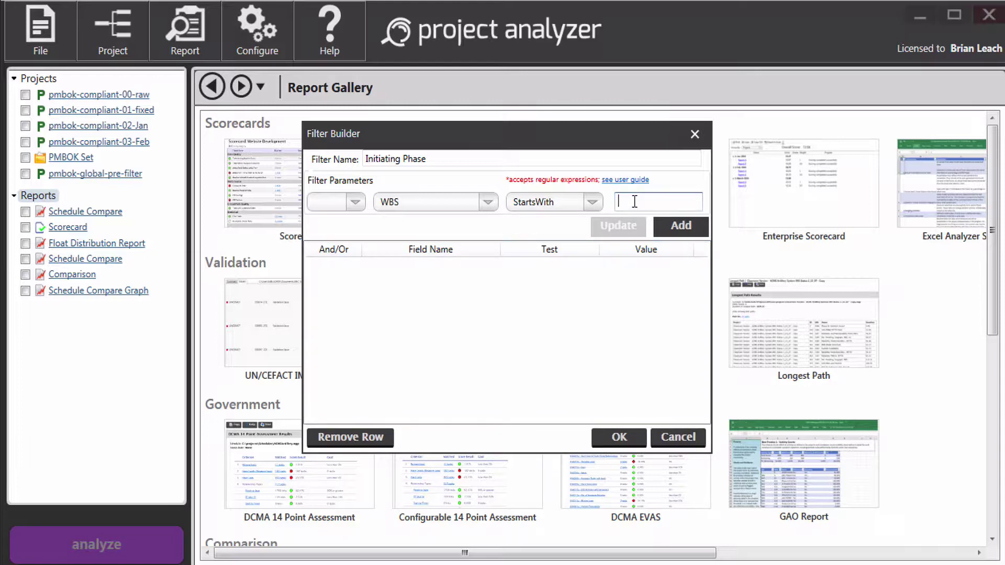
pyautogui.write('2.')
pyautogui.click(685, 236)
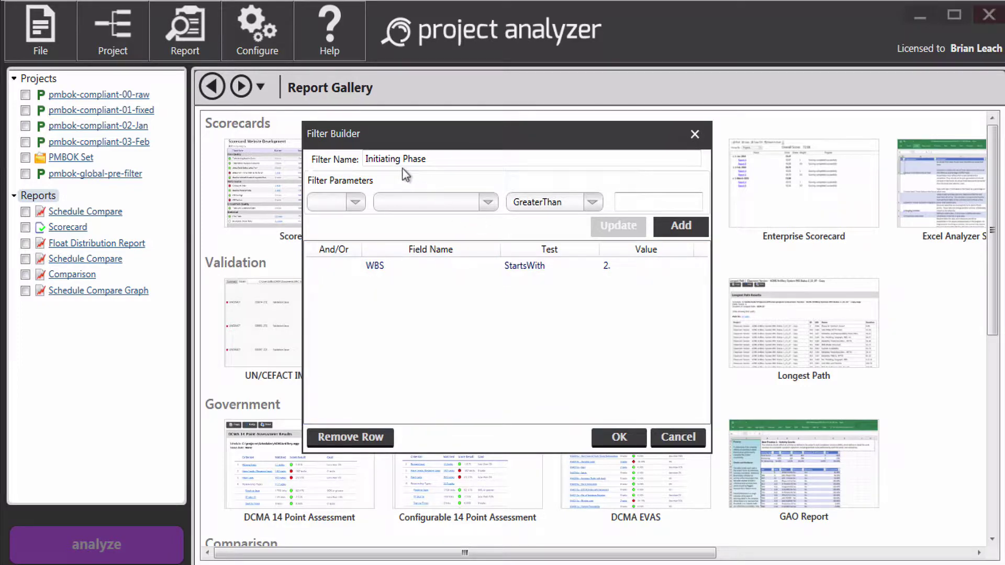
pyautogui.click(619, 438)
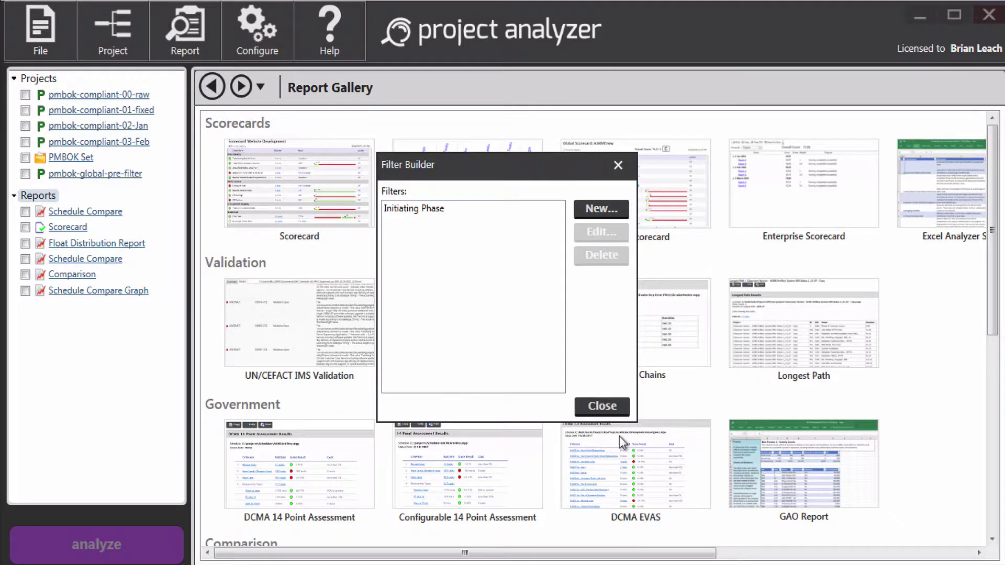
pyautogui.click(603, 407)
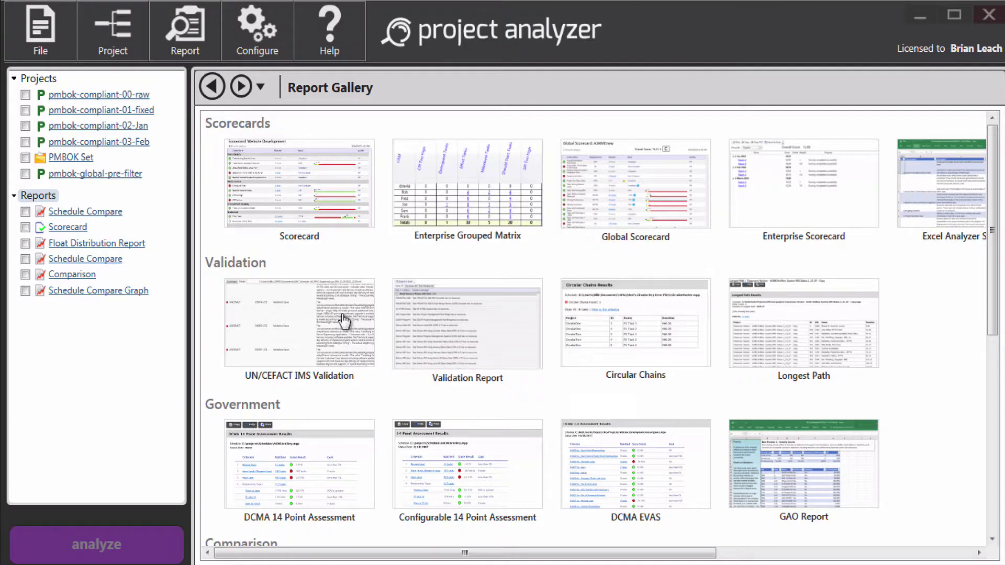
# Add a Scorecard report from the Report Gallery and rename it "Task Counts".
pyautogui.click(300, 204)
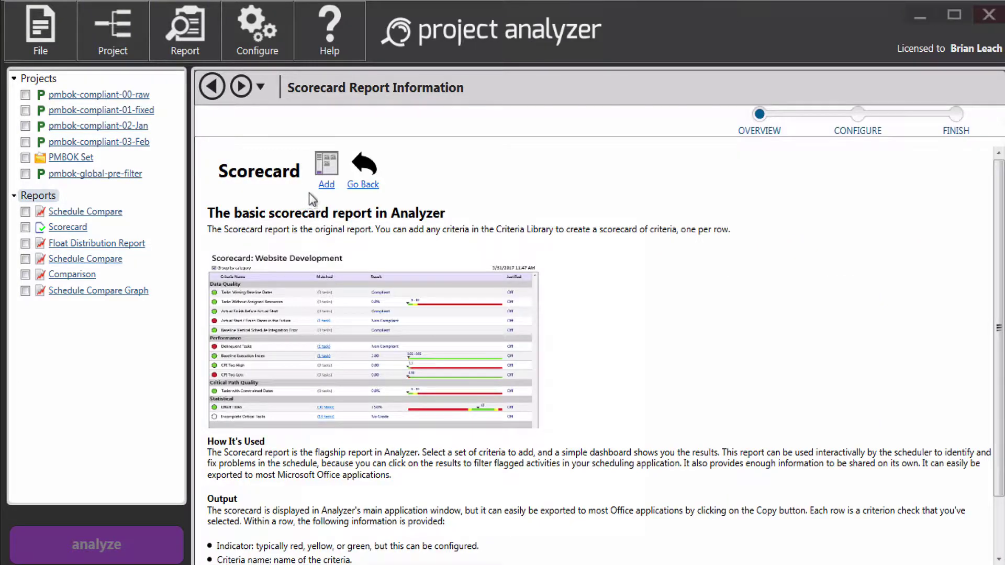
pyautogui.click(326, 187)
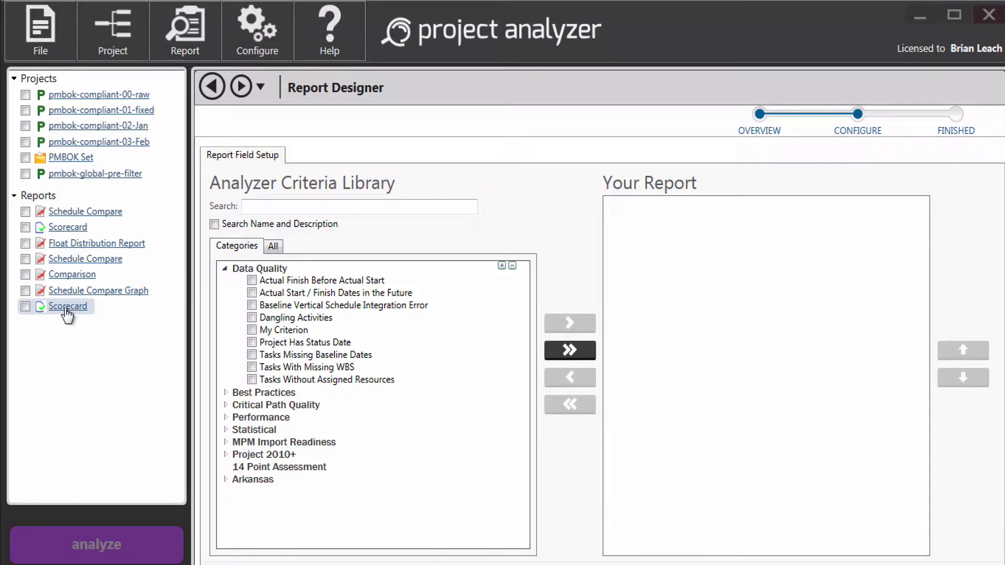
pyautogui.rightClick(65, 311)
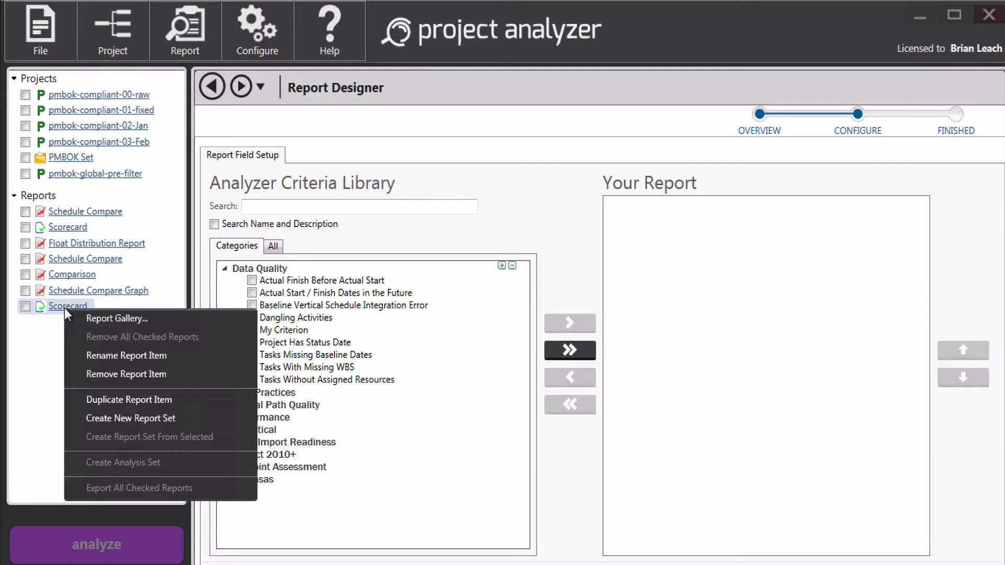
pyautogui.click(108, 357)
pyautogui.write('Task')
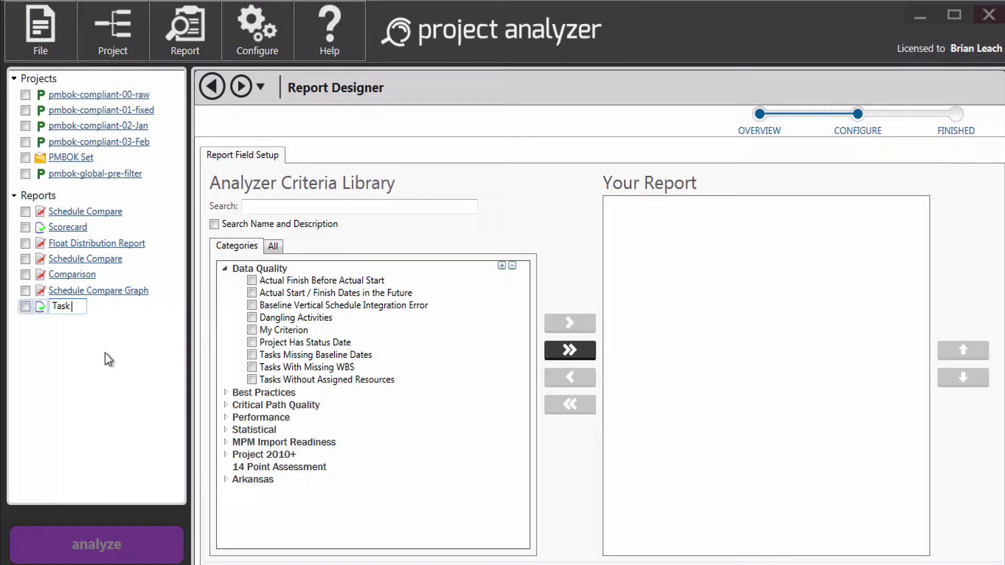
pyautogui.write(' Counts')
pyautogui.press('Return')
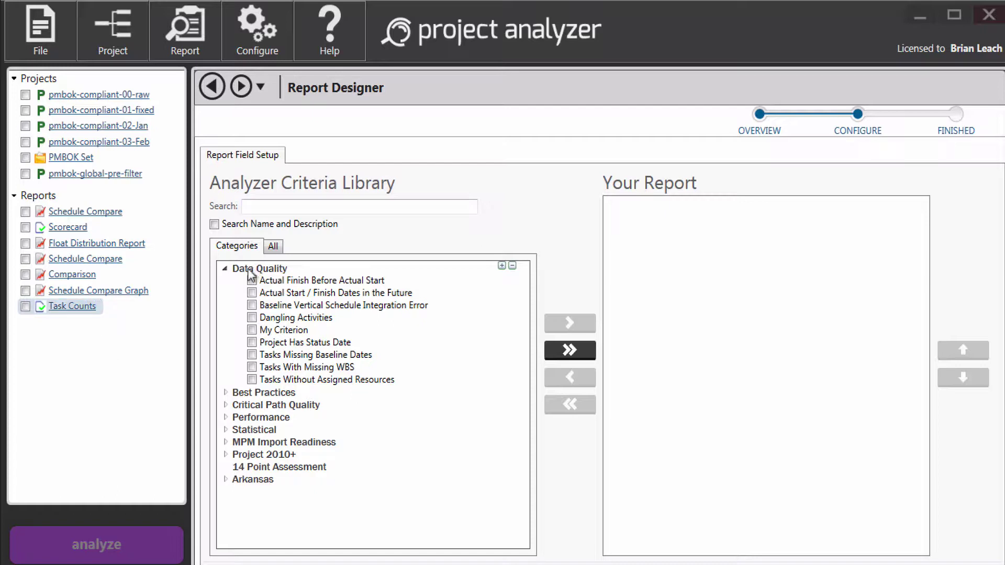
# Add all criteria of the Statistical category to the Task Counts report.
pyautogui.click(226, 269)
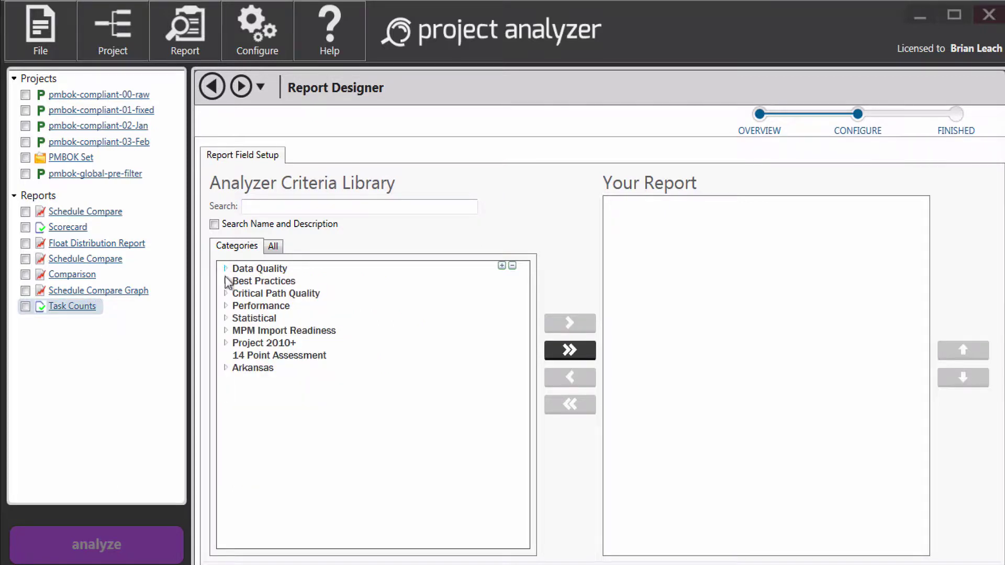
pyautogui.click(227, 319)
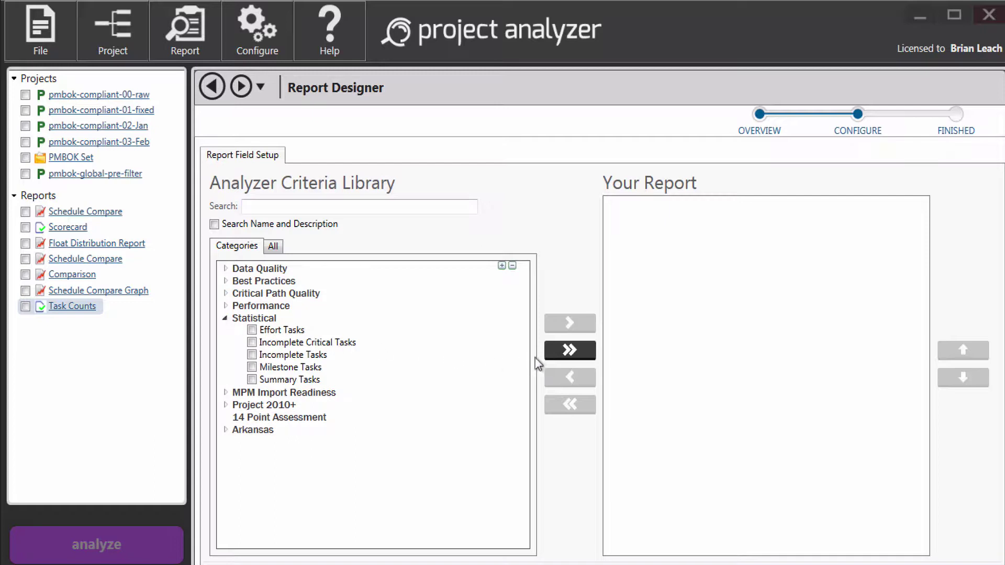
pyautogui.click(568, 350)
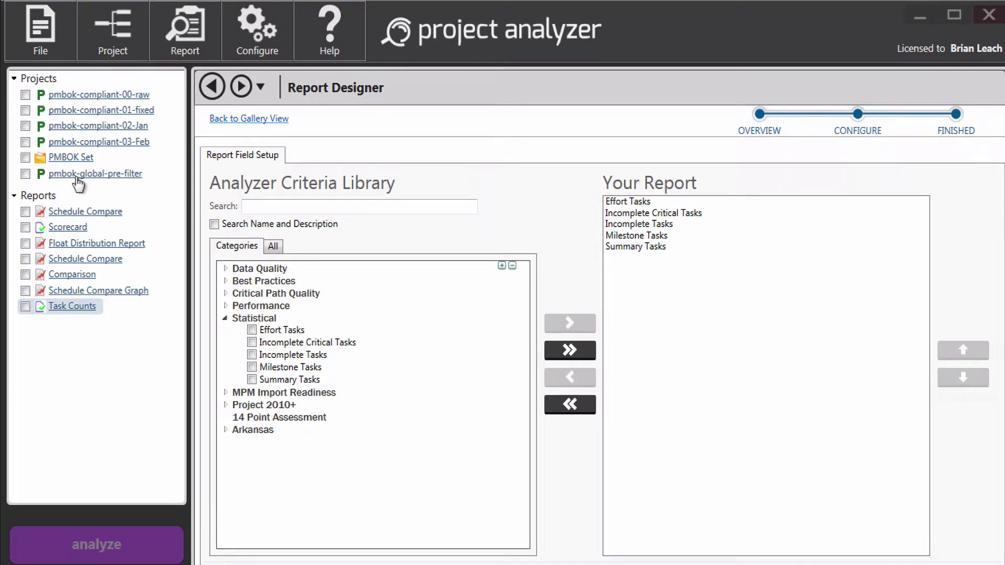
# Include the pmbok-global-pre-filter project and the Task Counts report in the analysis and run it without a pre-filter.
pyautogui.click(78, 176)
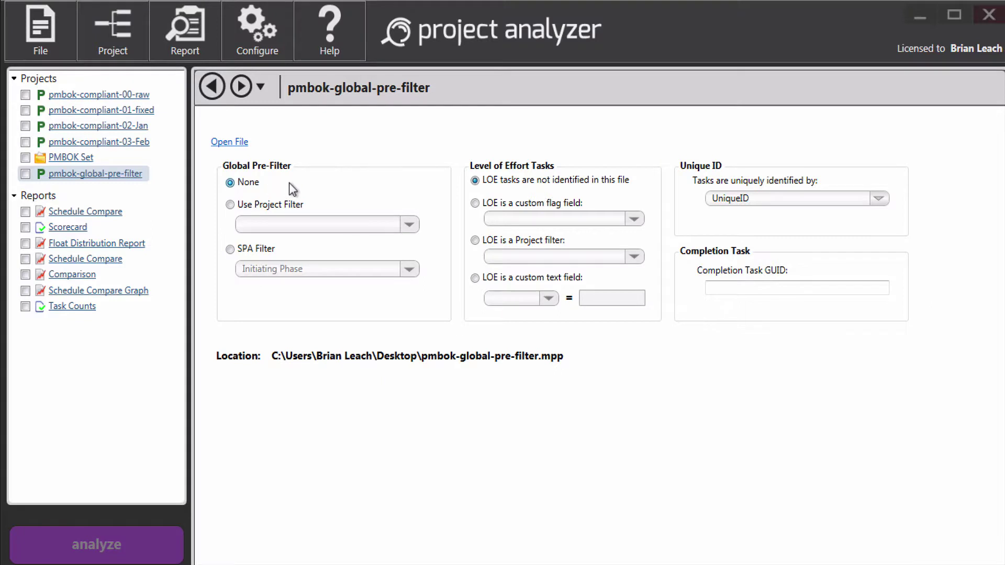
pyautogui.click(24, 174)
pyautogui.click(25, 307)
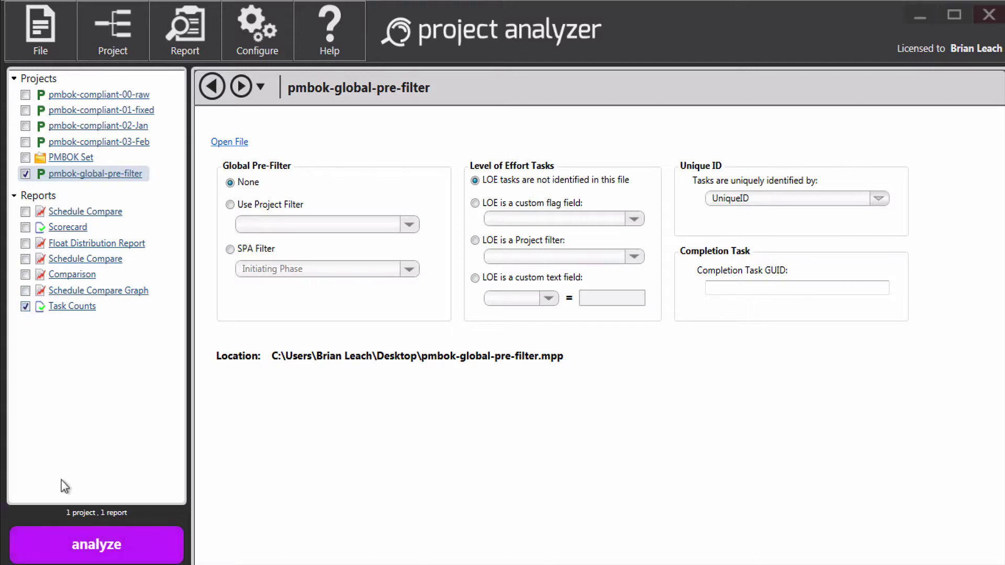
pyautogui.click(112, 549)
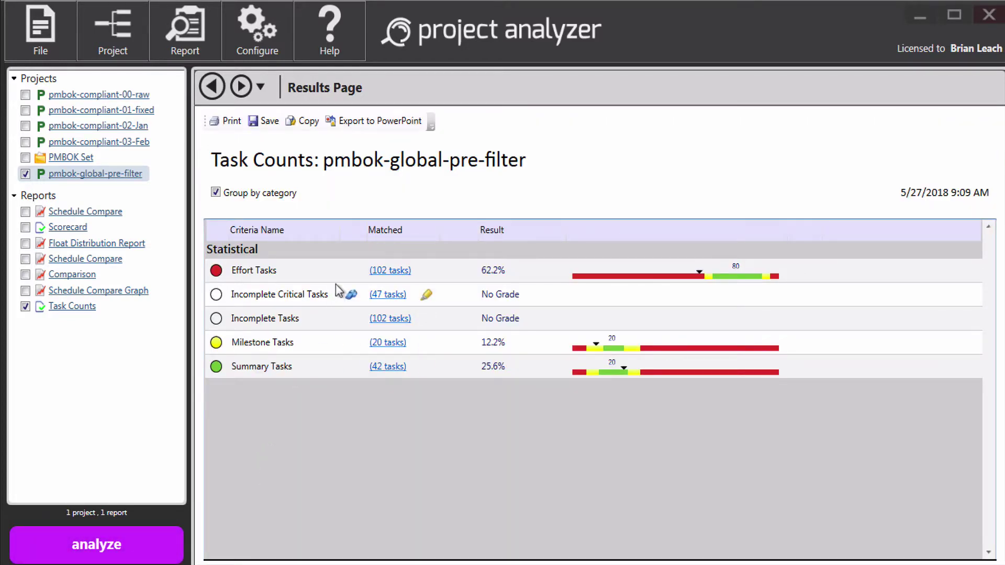
pyautogui.moveTo(349, 273)
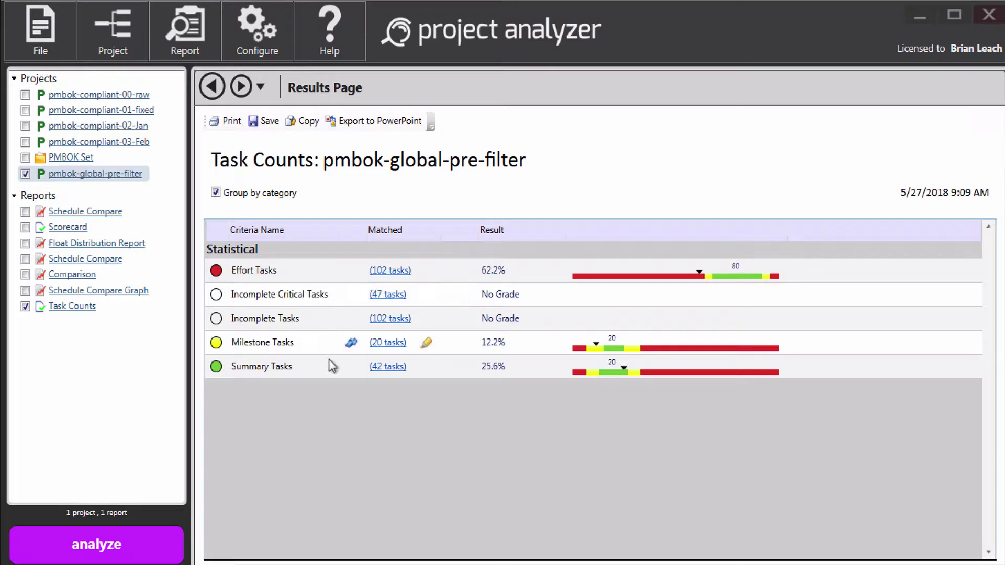
pyautogui.moveTo(336, 373)
pyautogui.moveTo(351, 345)
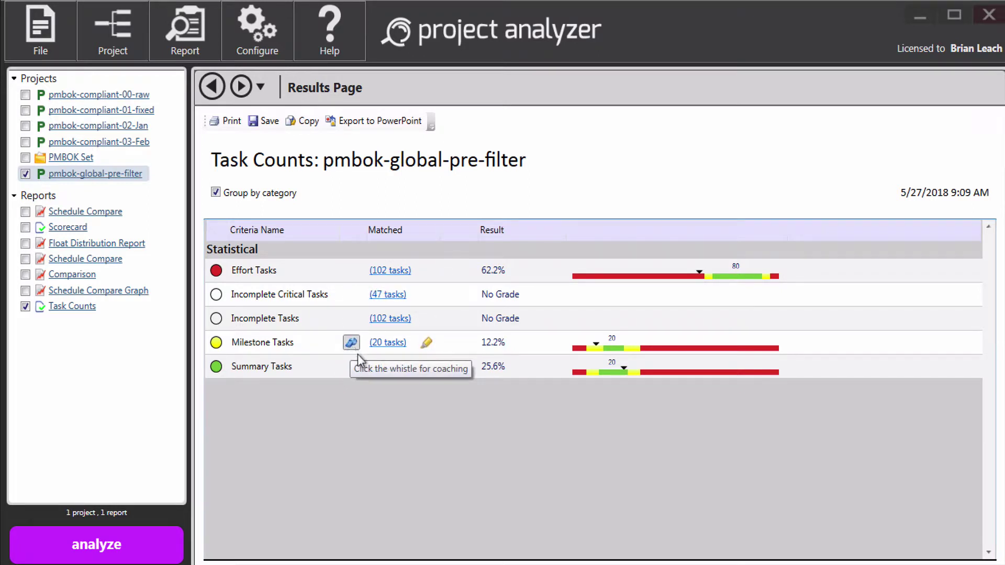
# Switch to Microsoft Project to examine the Initiating tasks under WBS 2 and the other phases, and return to Project Analyzer.
pyautogui.click(402, 540)
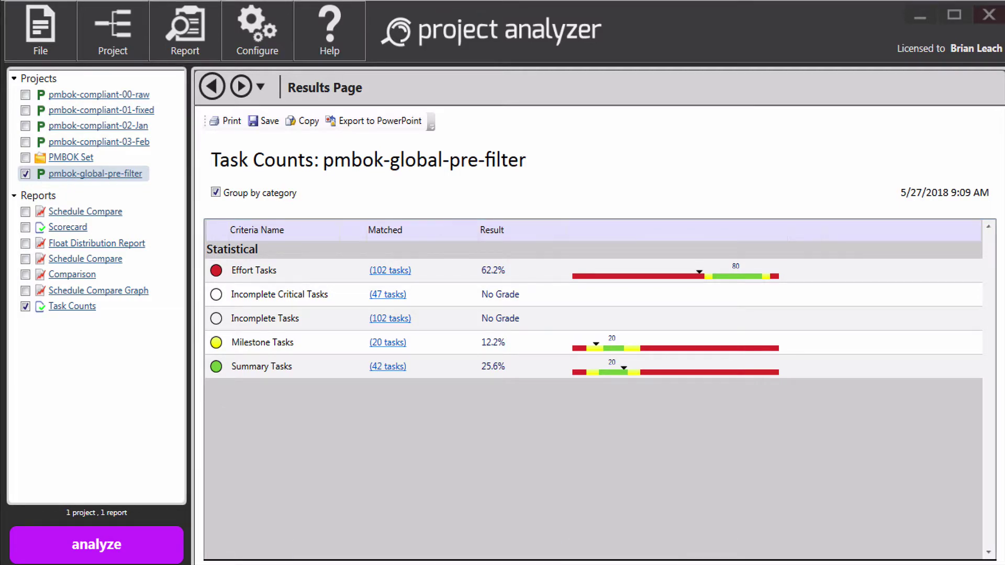
pyautogui.scroll(7, 203, 314)
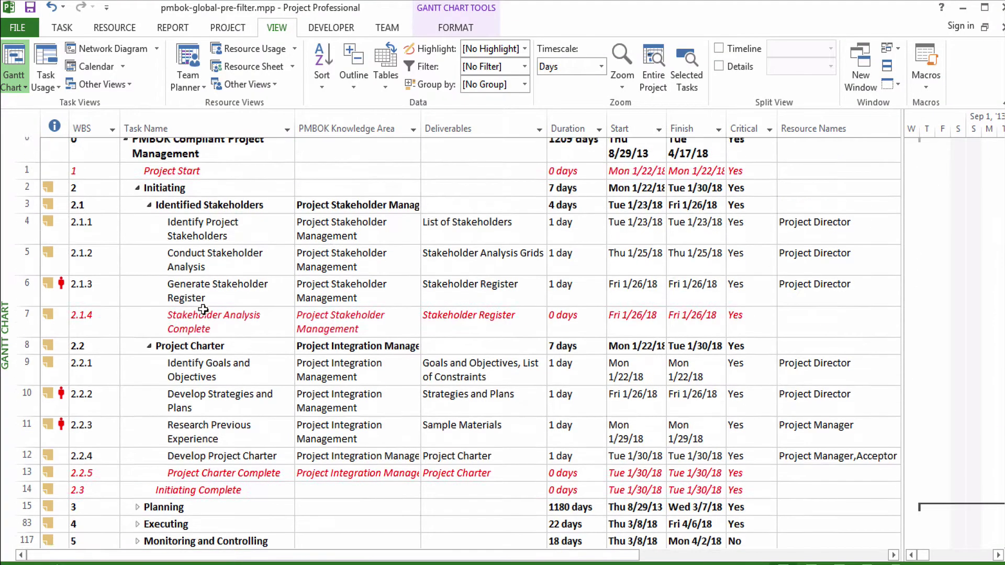
pyautogui.scroll(-2, 199, 293)
pyautogui.scroll(1, 199, 283)
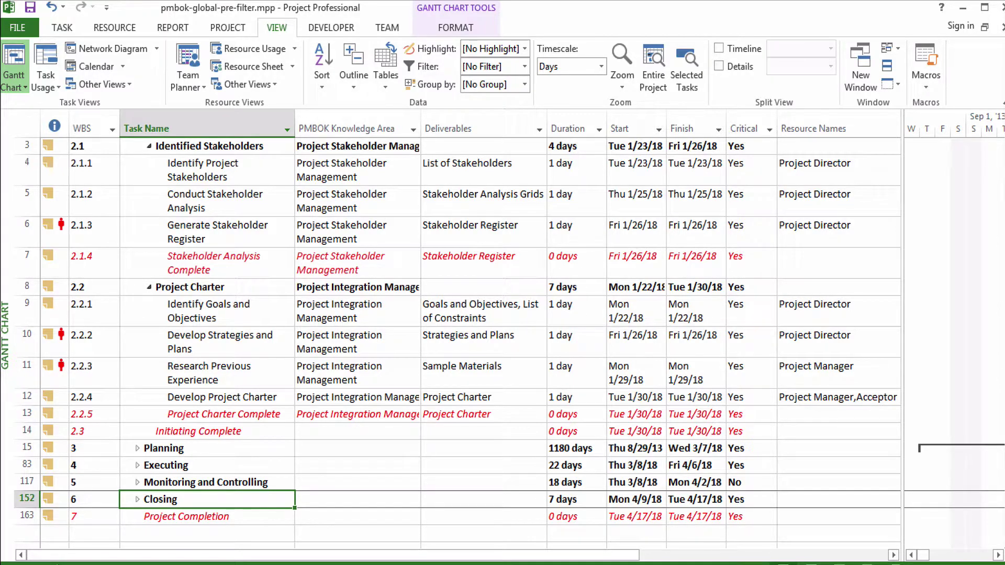
pyautogui.click(555, 553)
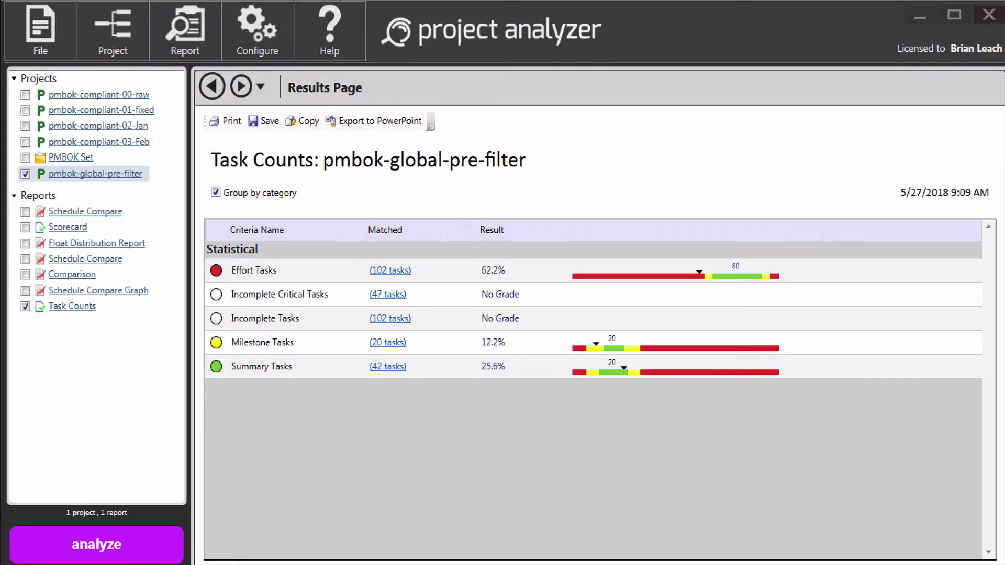
# Set the pmbok-global-pre-filter project's global pre-filter to the SPA filter "Initiating Phase" and rerun the Task Counts analysis.
pyautogui.click(70, 178)
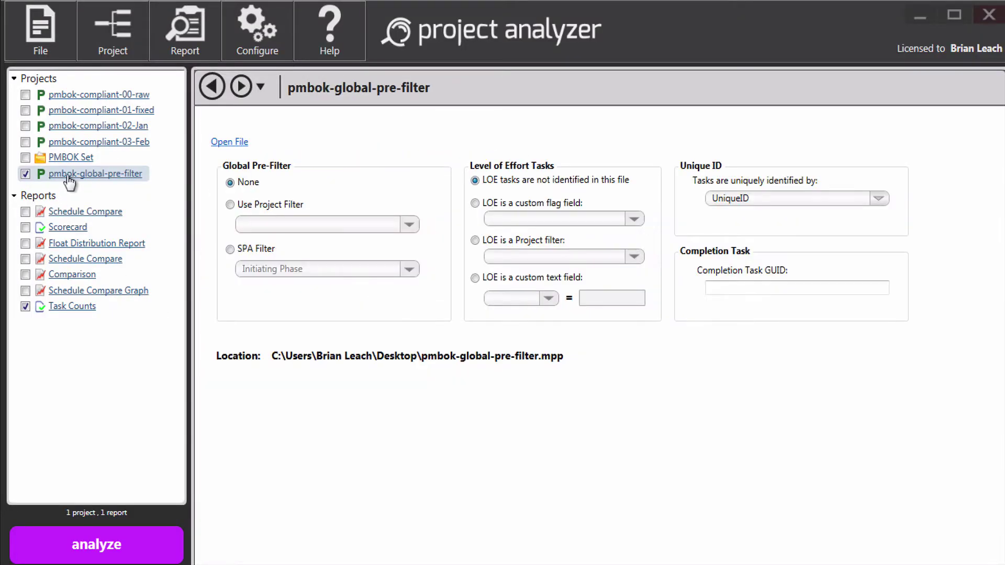
pyautogui.click(229, 250)
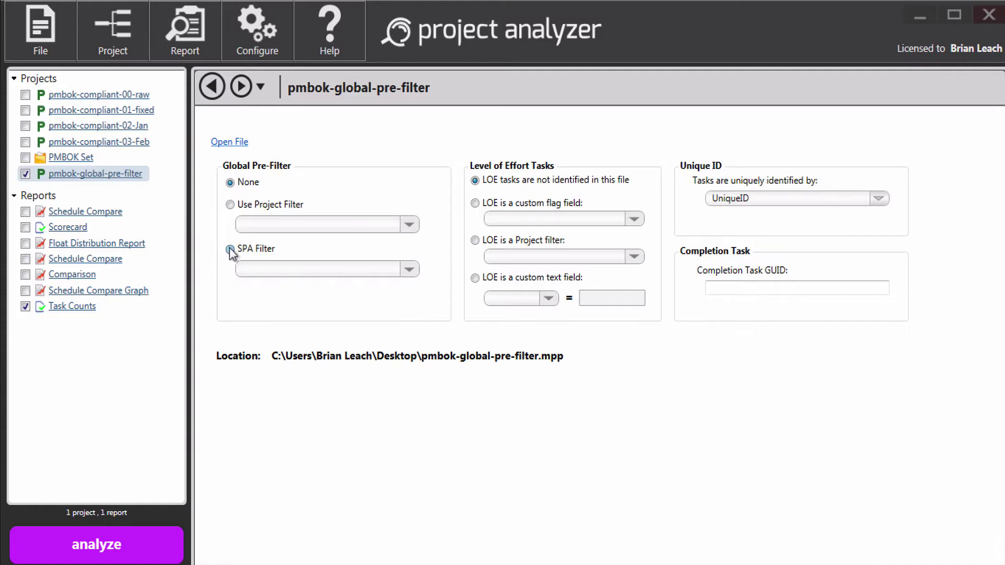
pyautogui.click(278, 273)
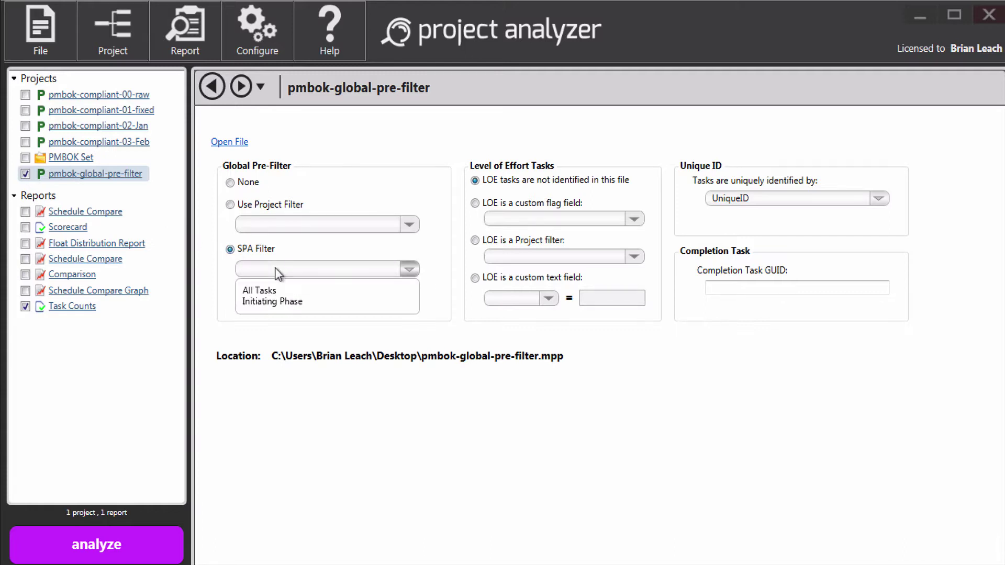
pyautogui.click(277, 303)
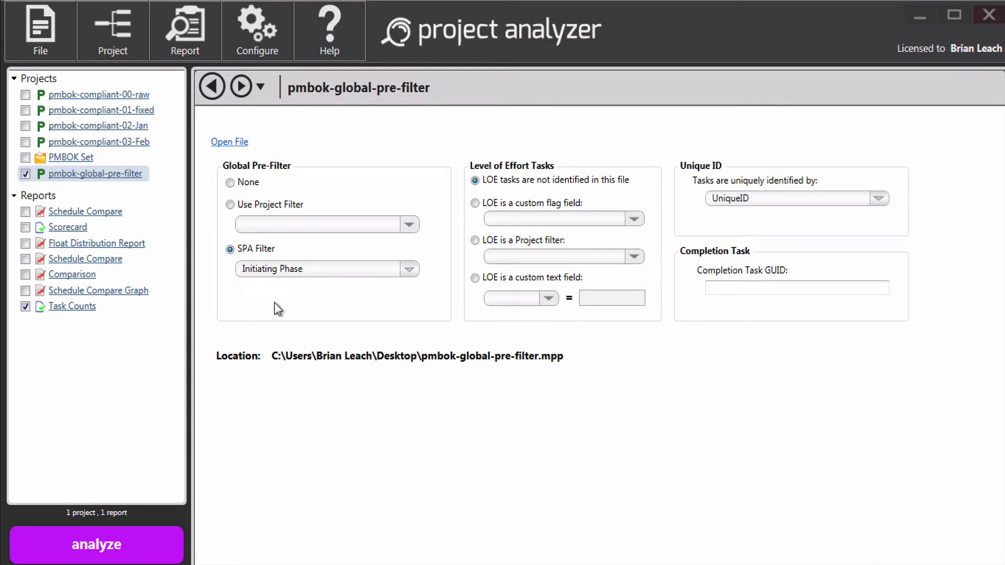
pyautogui.click(100, 543)
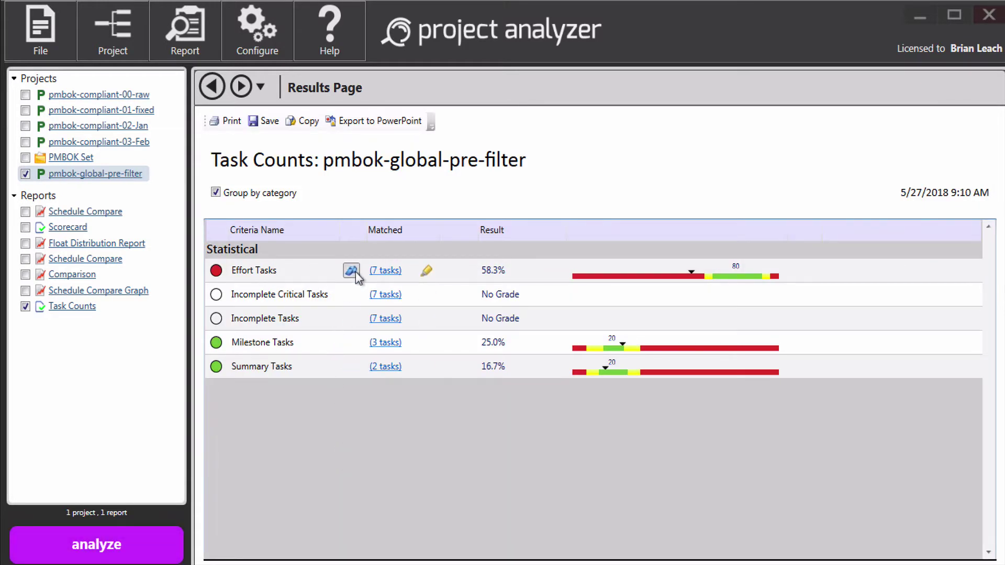
pyautogui.moveTo(368, 346)
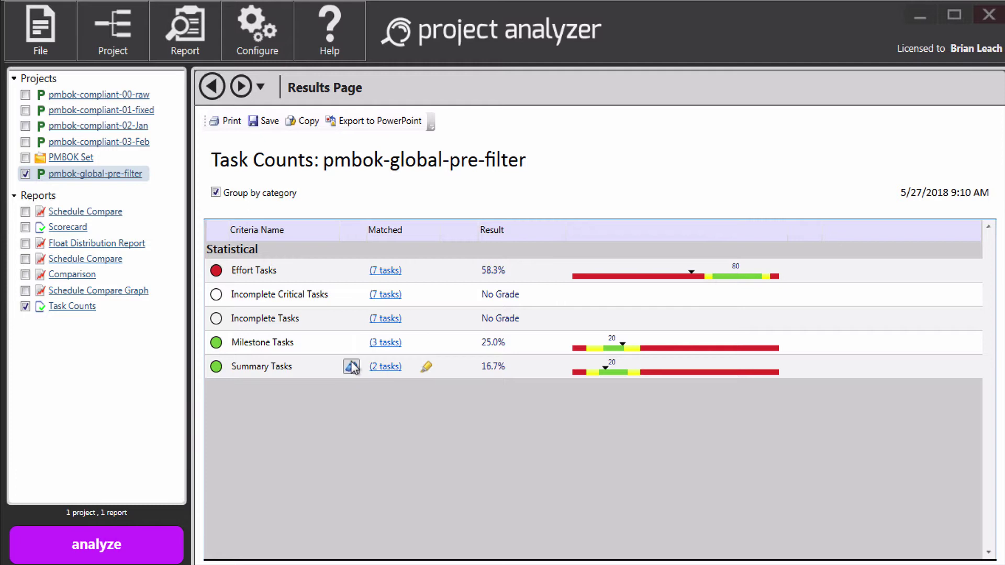